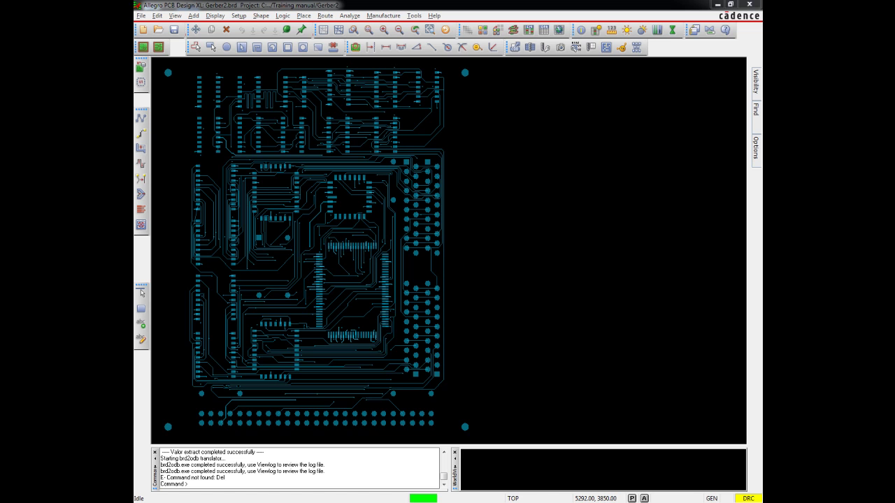
Start the ODB++ Inside export of the board, declining net impedance average extraction.
{"action": "key", "text": "Home"}
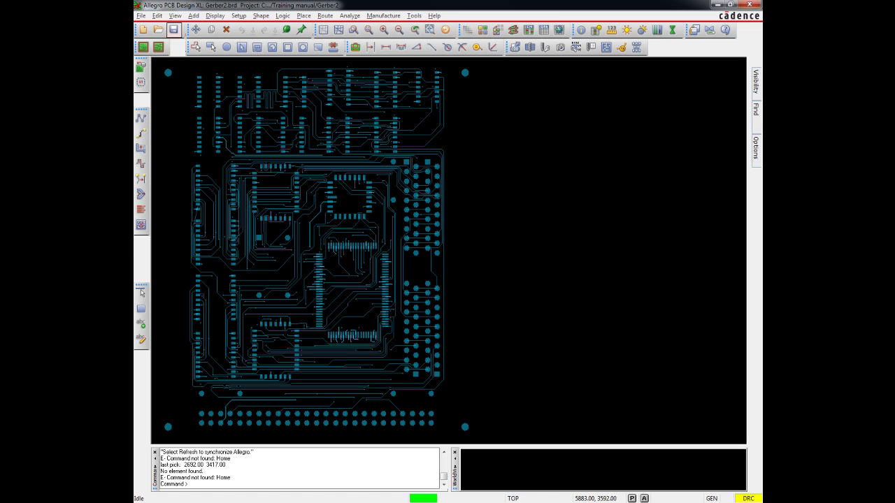
{"action": "key", "text": "Delete"}
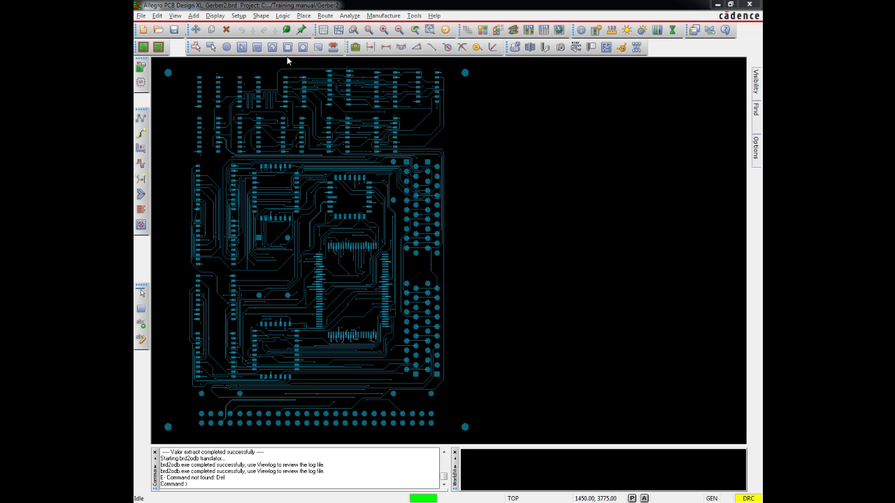
{"action": "left_click", "coordinate": [141, 15]}
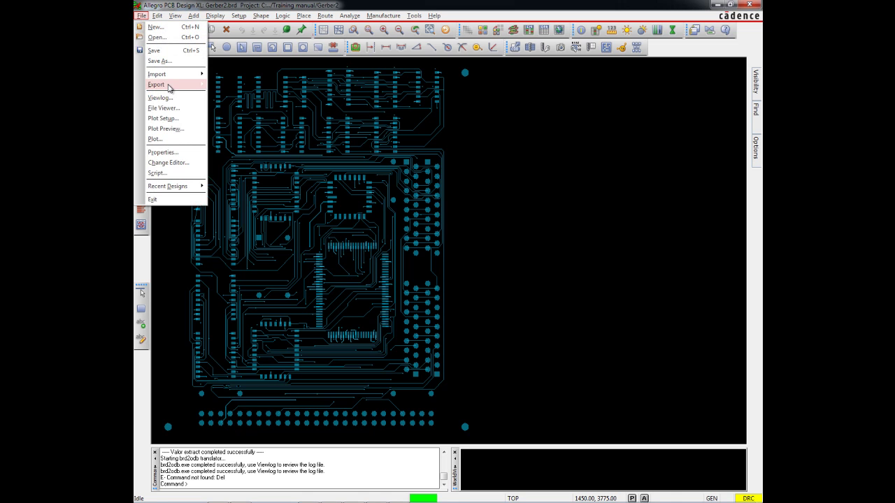
{"action": "mouse_move", "coordinate": [171, 85]}
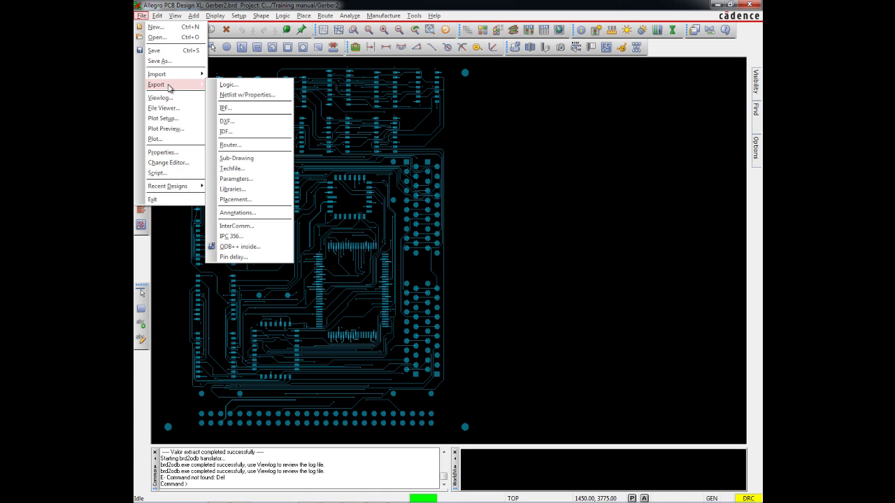
{"action": "left_click", "coordinate": [261, 247]}
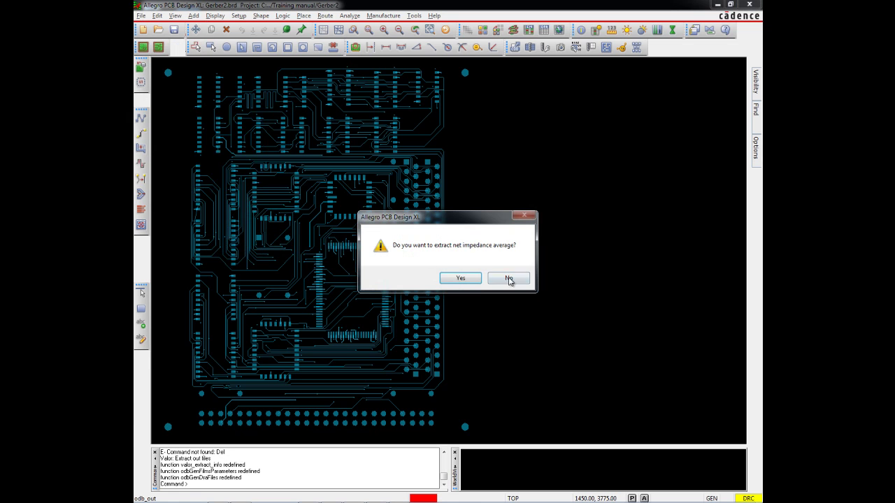
{"action": "left_click", "coordinate": [513, 279]}
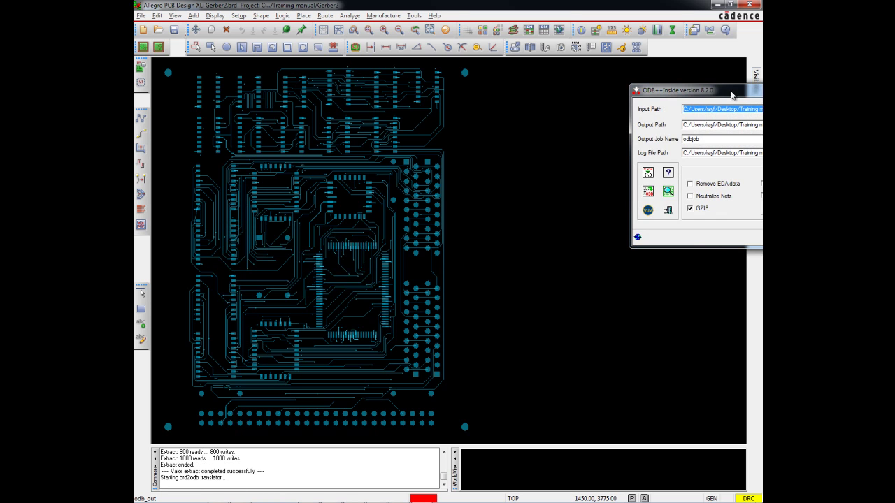
Run the export to job odbjob, accept the parameters, overwrite it, and quit the exporter.
{"action": "left_click_drag", "start_coordinate": [732, 93], "coordinate": [351, 87]}
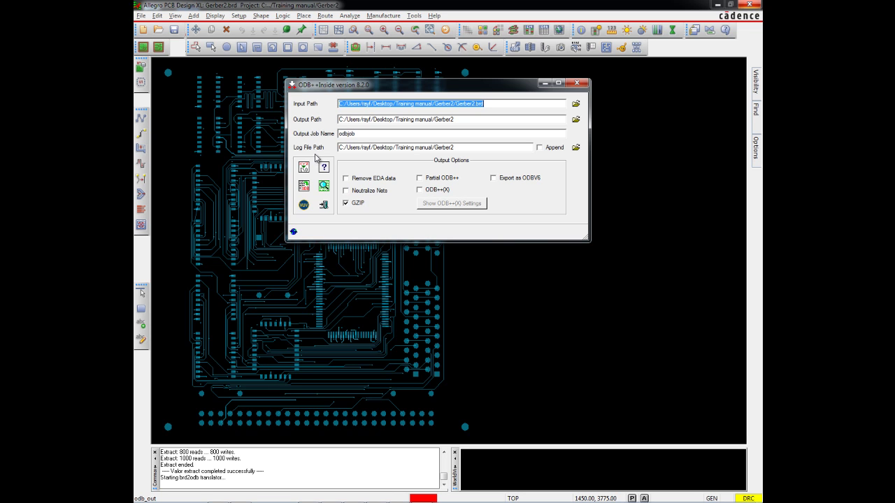
{"action": "left_click", "coordinate": [304, 186]}
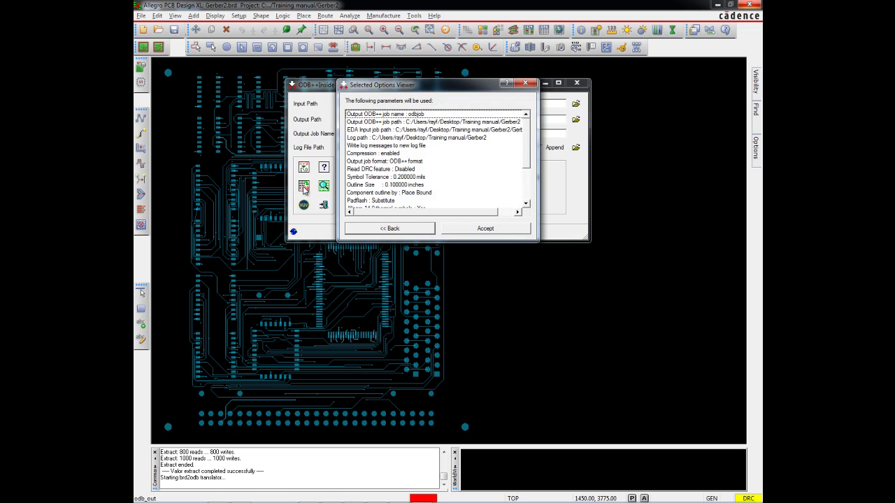
{"action": "left_click", "coordinate": [487, 230]}
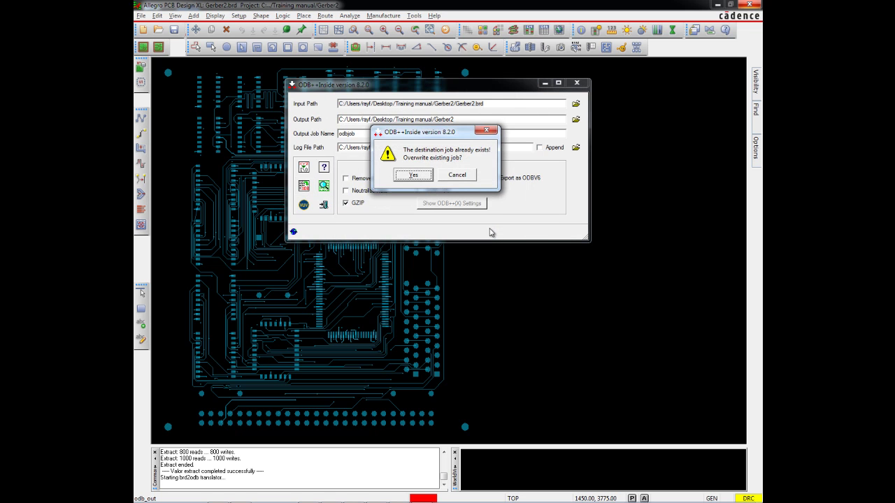
{"action": "left_click", "coordinate": [413, 175]}
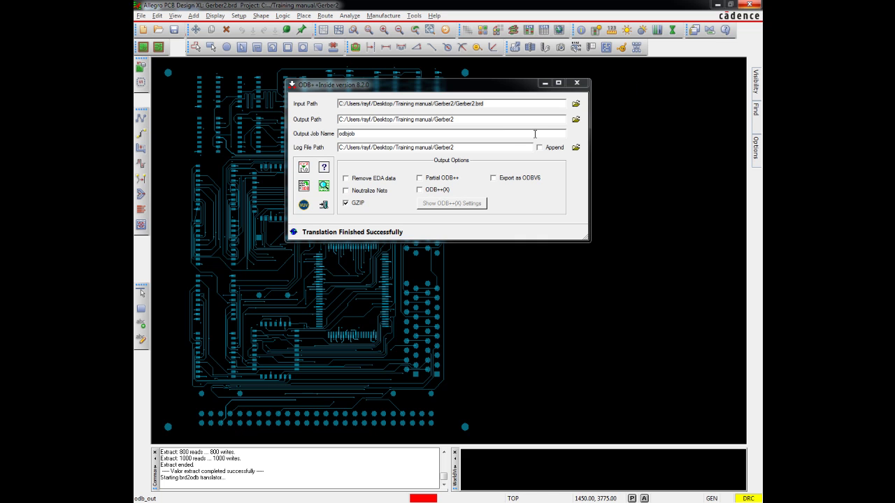
{"action": "left_click", "coordinate": [577, 84]}
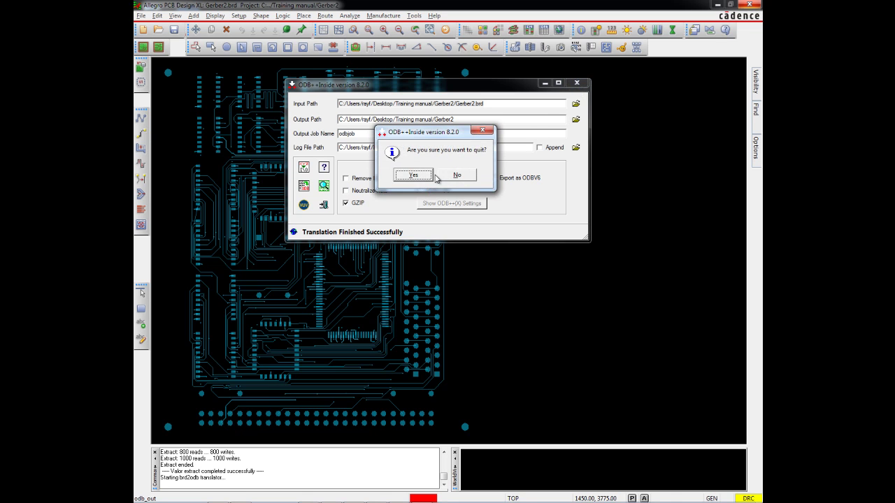
{"action": "left_click", "coordinate": [414, 175]}
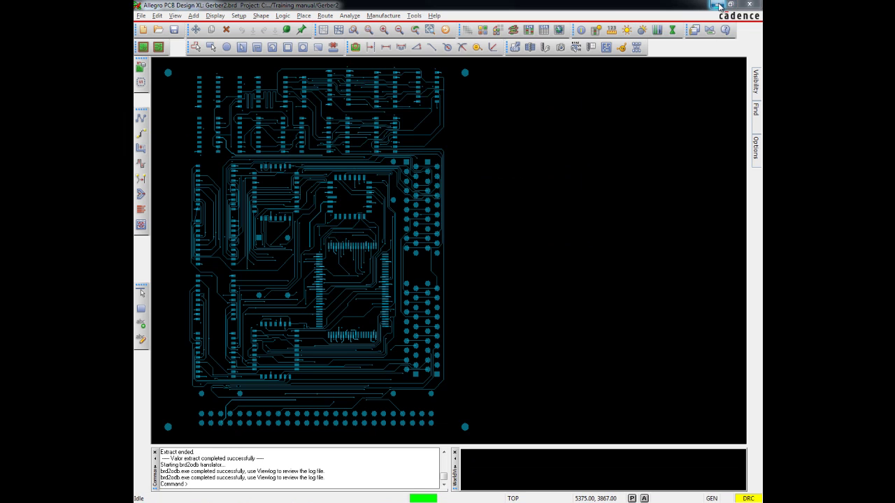
Import the odbjob.tgz ODB++ job into CAM350.
{"action": "left_click", "coordinate": [718, 5]}
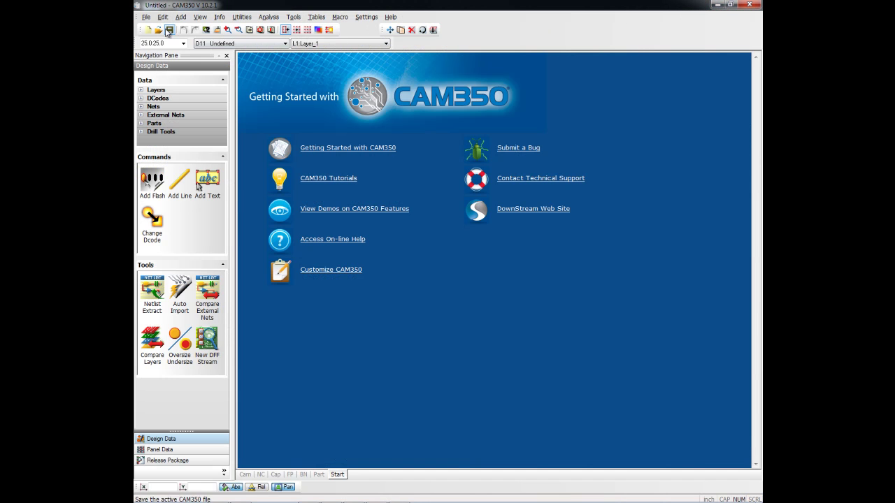
{"action": "left_click", "coordinate": [146, 19]}
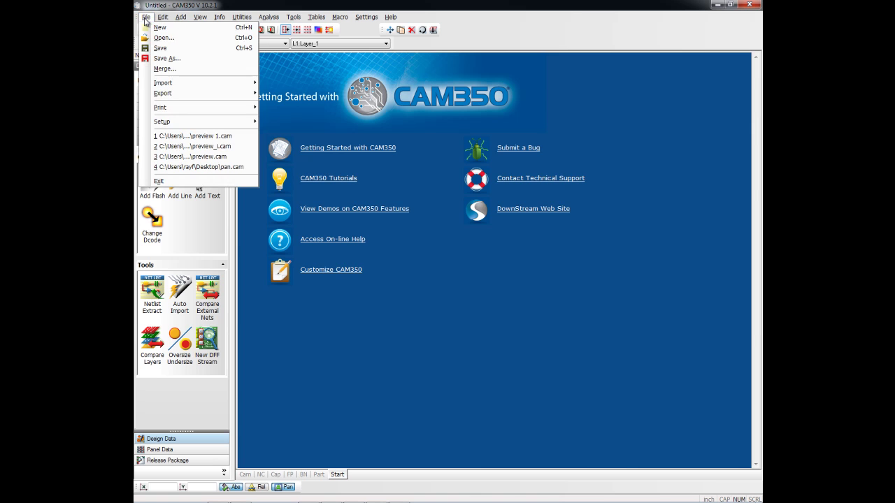
{"action": "mouse_move", "coordinate": [192, 90]}
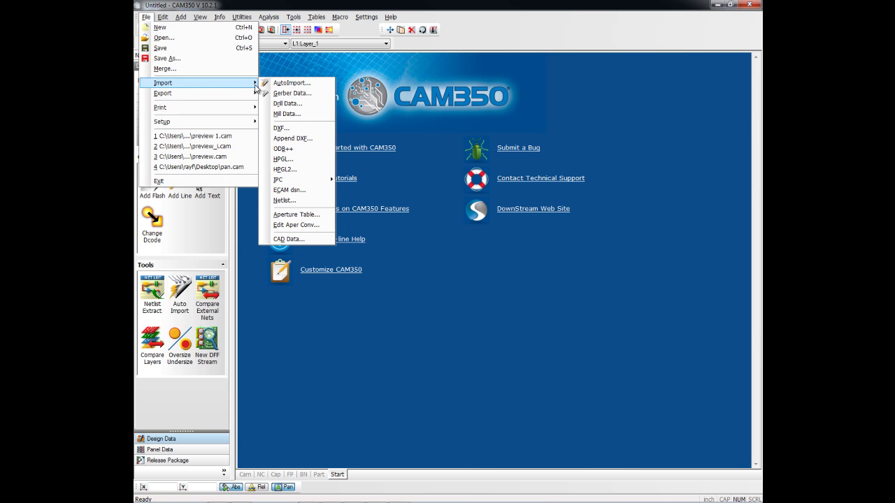
{"action": "left_click", "coordinate": [297, 149]}
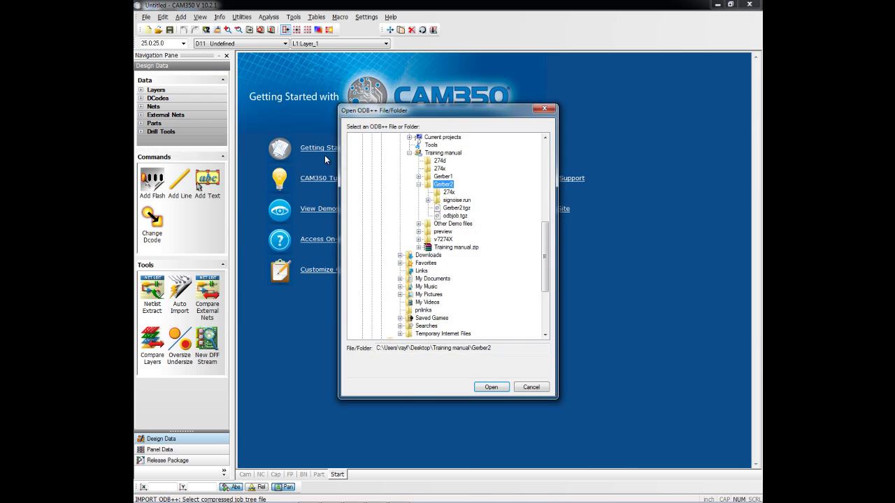
{"action": "left_click", "coordinate": [455, 216]}
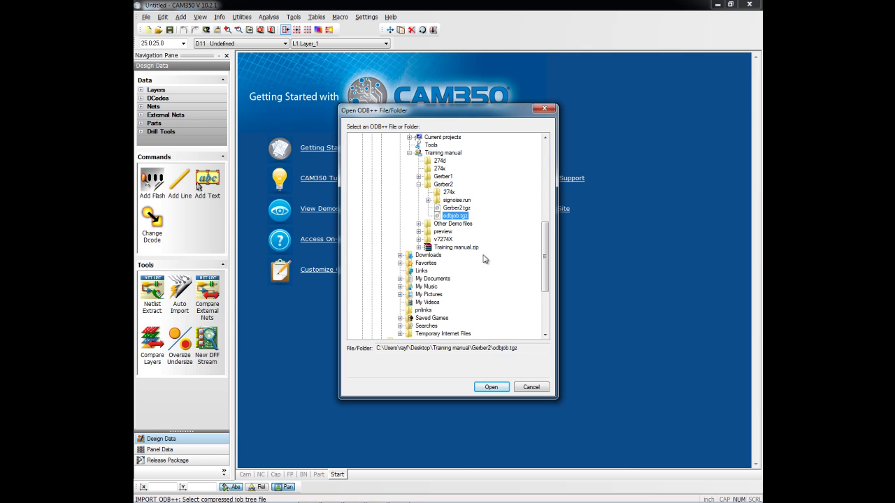
{"action": "left_click", "coordinate": [488, 387]}
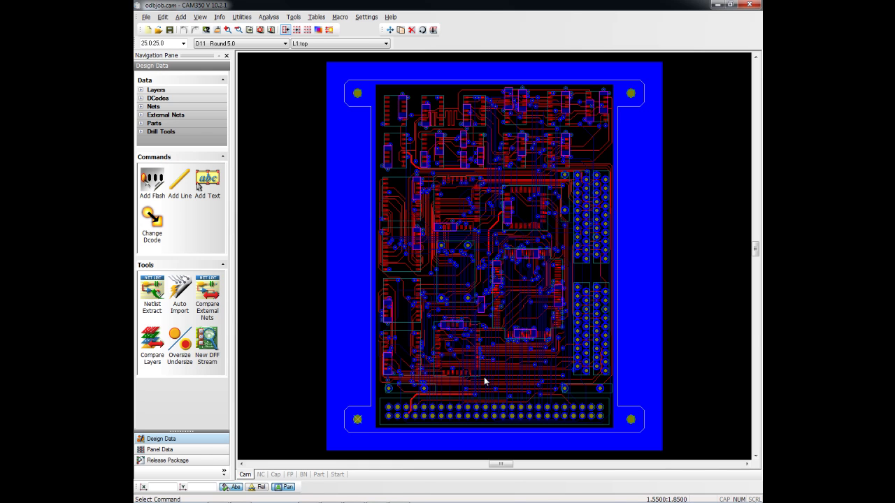
Expand and collapse the Nets and Parts lists in the Navigation Pane.
{"action": "left_click", "coordinate": [140, 107]}
{"action": "left_click", "coordinate": [141, 107]}
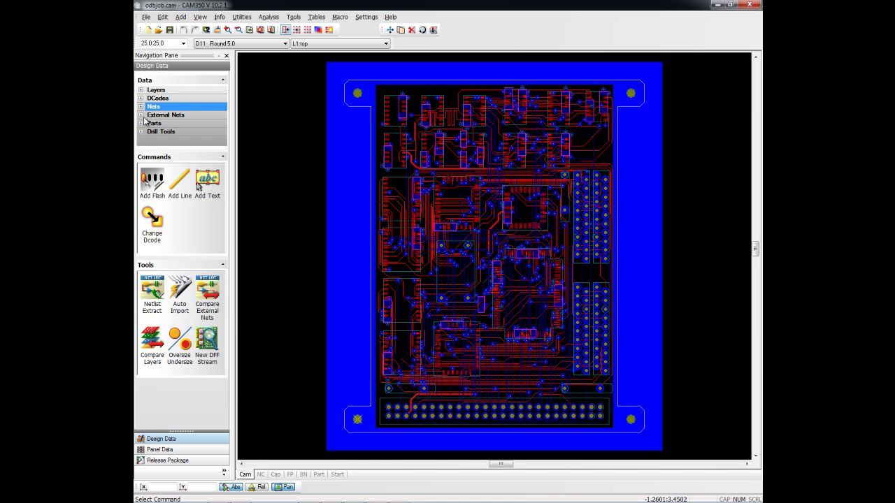
{"action": "left_click", "coordinate": [141, 123]}
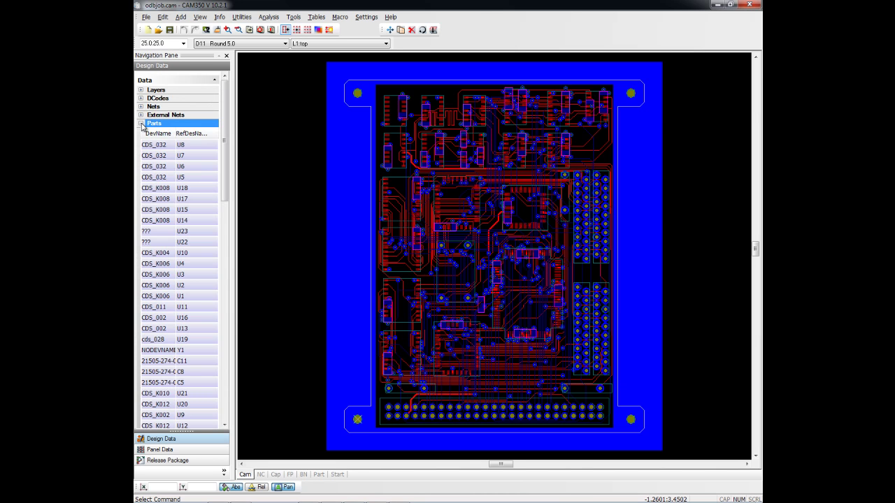
{"action": "left_click", "coordinate": [141, 124]}
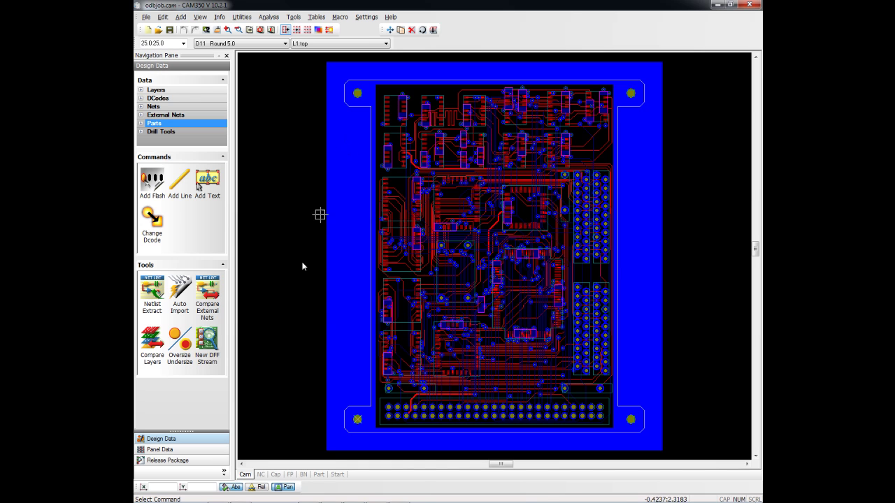
Start a new DFF stream and browse the check types without adding any.
{"action": "left_click", "coordinate": [207, 344]}
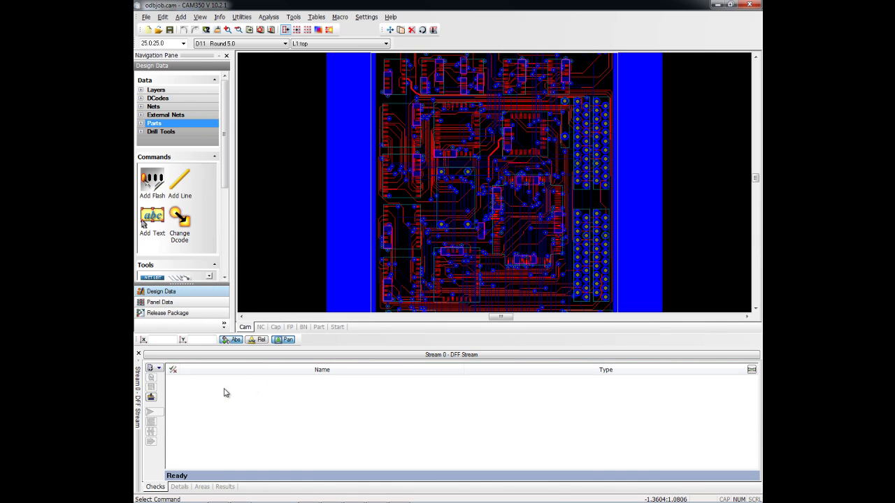
{"action": "left_click", "coordinate": [157, 369]}
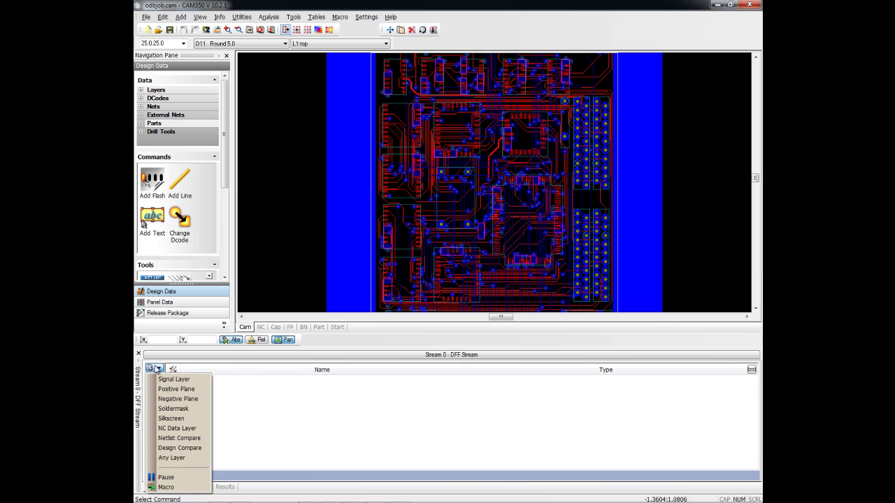
{"action": "left_click", "coordinate": [279, 435]}
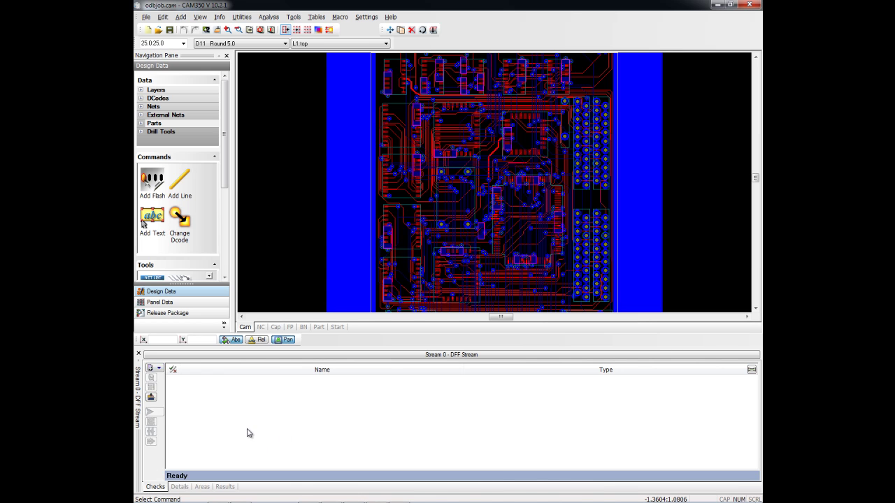
Import the Allegro.stream checks and run the stream on the board.
{"action": "left_click", "coordinate": [151, 398]}
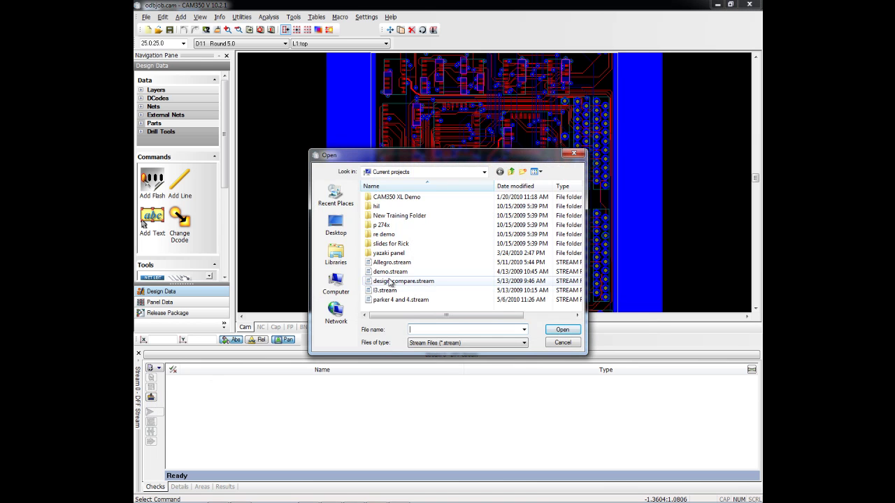
{"action": "left_click", "coordinate": [392, 262]}
{"action": "left_click", "coordinate": [563, 330]}
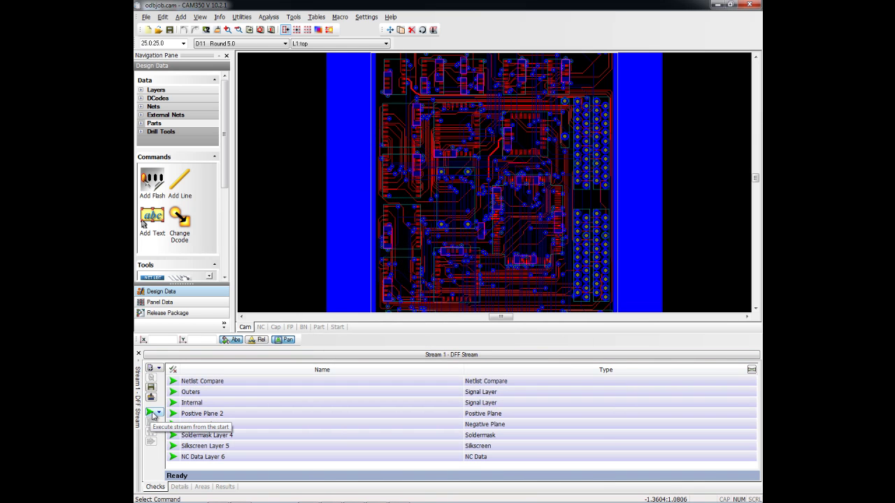
{"action": "left_click", "coordinate": [157, 413]}
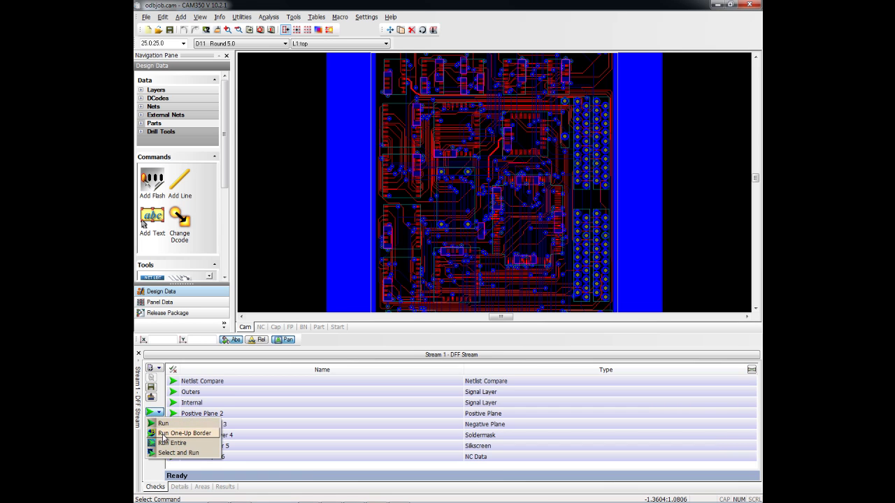
{"action": "left_click", "coordinate": [165, 435]}
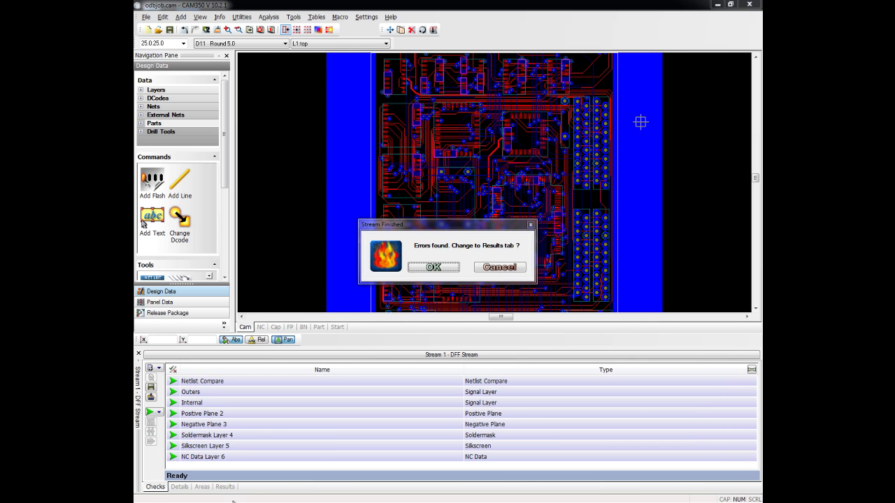
Switch to the Results tab and zoom to Track to Track error 0 and Track to Pad error 4.
{"action": "left_click", "coordinate": [433, 267]}
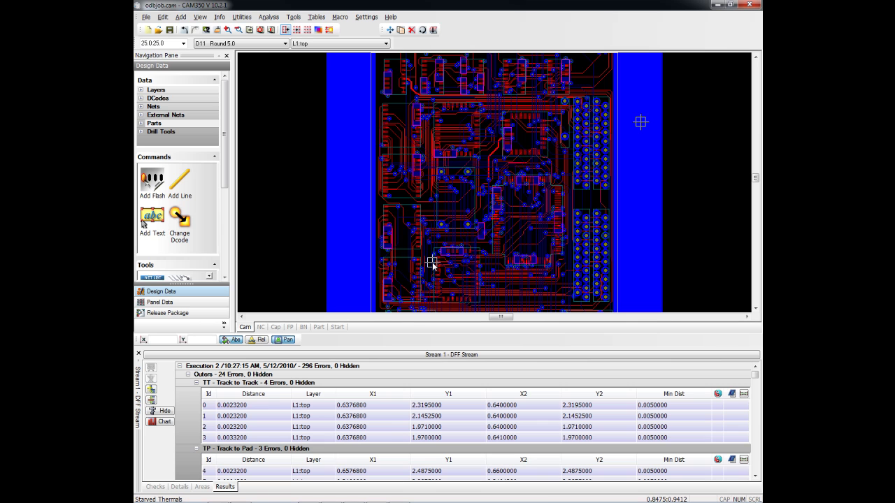
{"action": "left_click", "coordinate": [252, 405]}
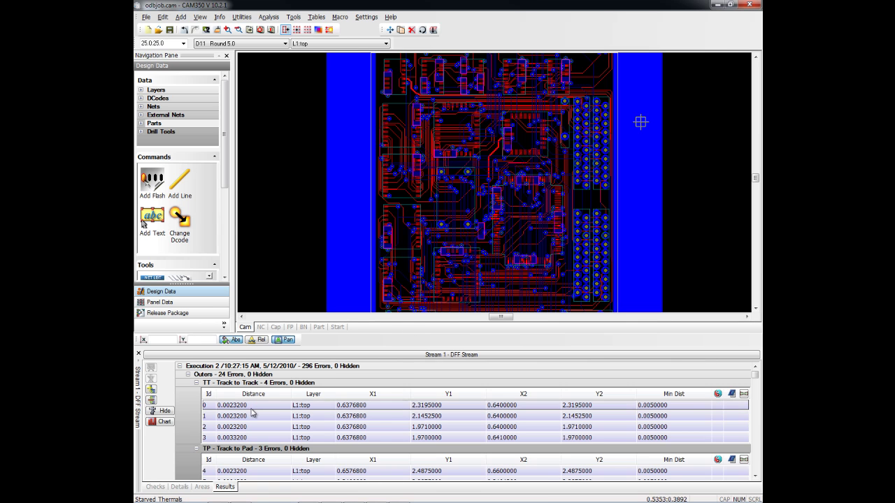
{"action": "double_click", "coordinate": [253, 411]}
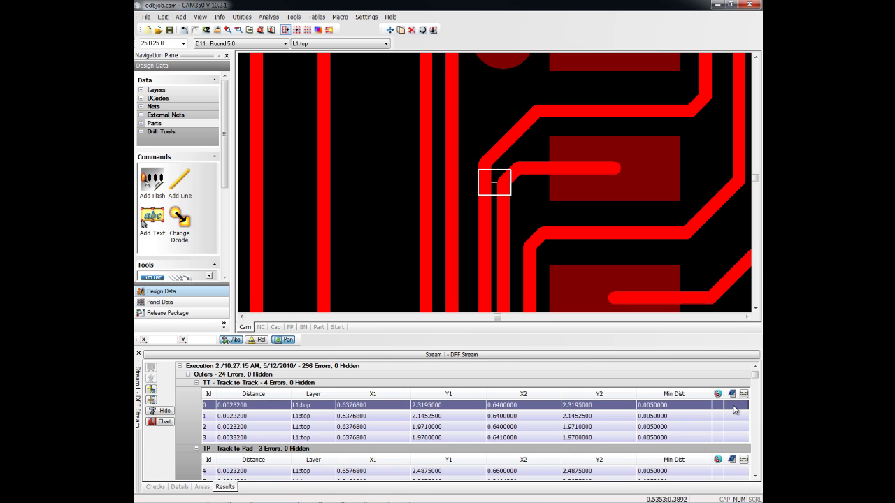
{"action": "double_click", "coordinate": [258, 472]}
Show the Acid Traps error and Pad to Drill error 24, then select the Pad to Drill group.
{"action": "scroll", "coordinate": [334, 471], "scroll_direction": "down", "scroll_amount": 1}
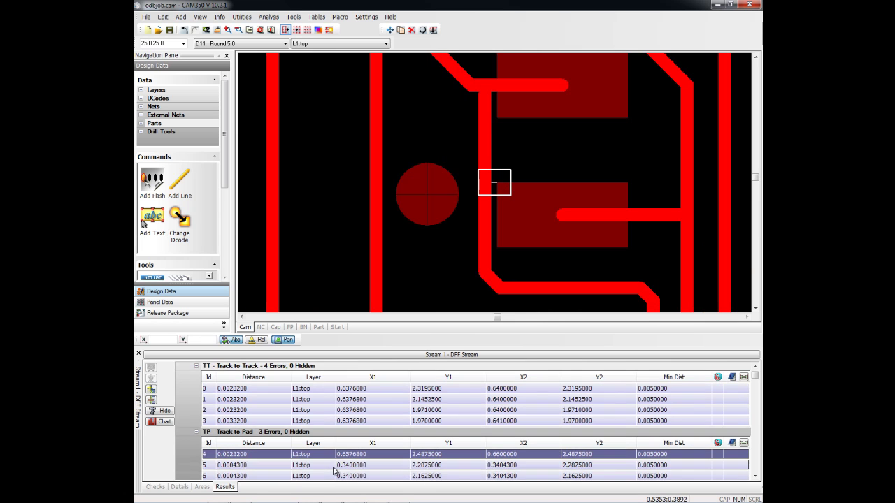
{"action": "scroll", "coordinate": [334, 472], "scroll_direction": "down", "scroll_amount": 4}
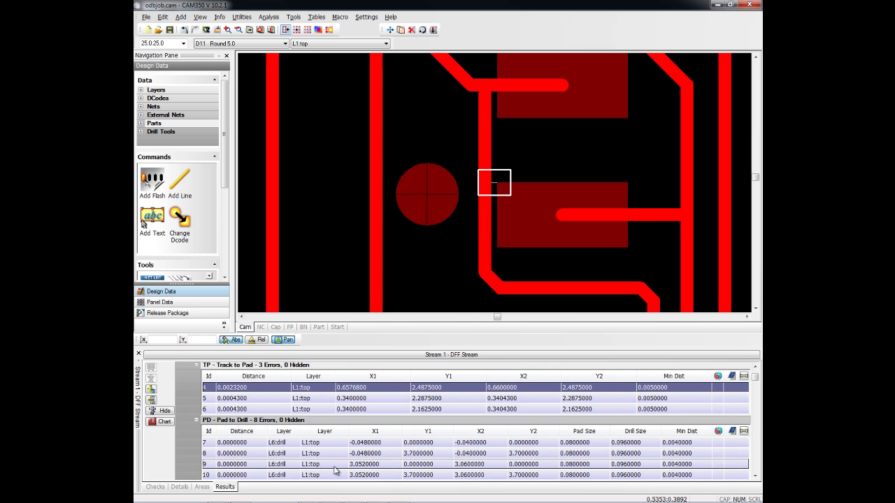
{"action": "scroll", "coordinate": [333, 471], "scroll_direction": "down", "scroll_amount": 4}
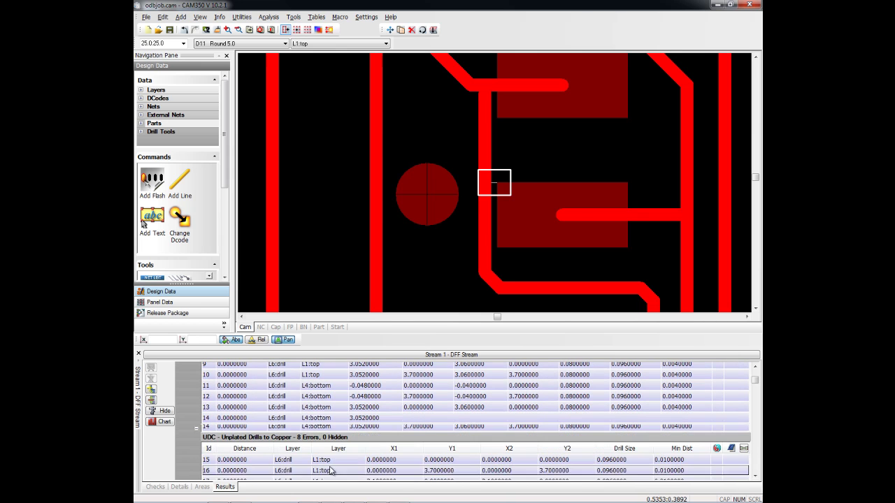
{"action": "scroll", "coordinate": [334, 471], "scroll_direction": "down", "scroll_amount": 3}
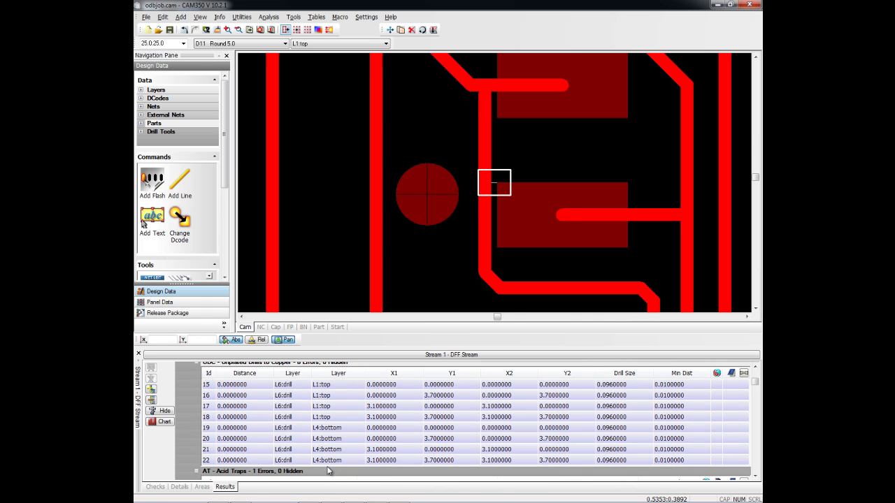
{"action": "scroll", "coordinate": [329, 471], "scroll_direction": "down", "scroll_amount": 2}
{"action": "left_click", "coordinate": [284, 460]}
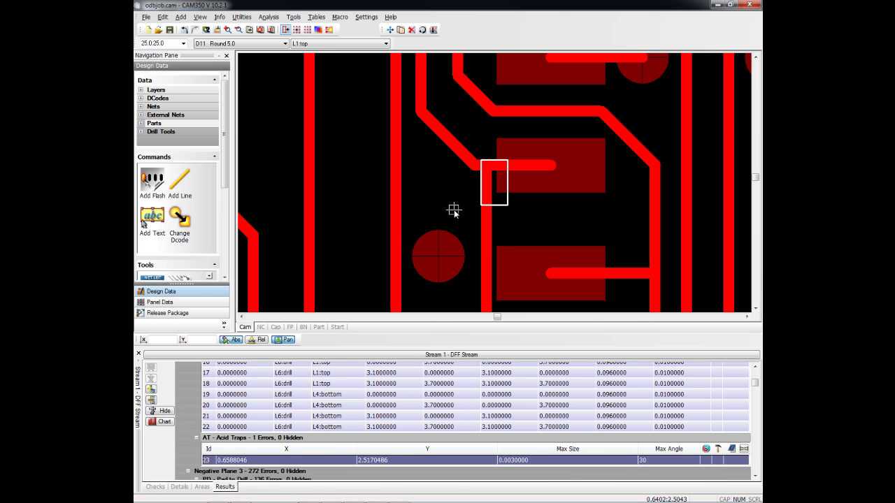
{"action": "scroll", "coordinate": [350, 432], "scroll_direction": "down", "scroll_amount": 2}
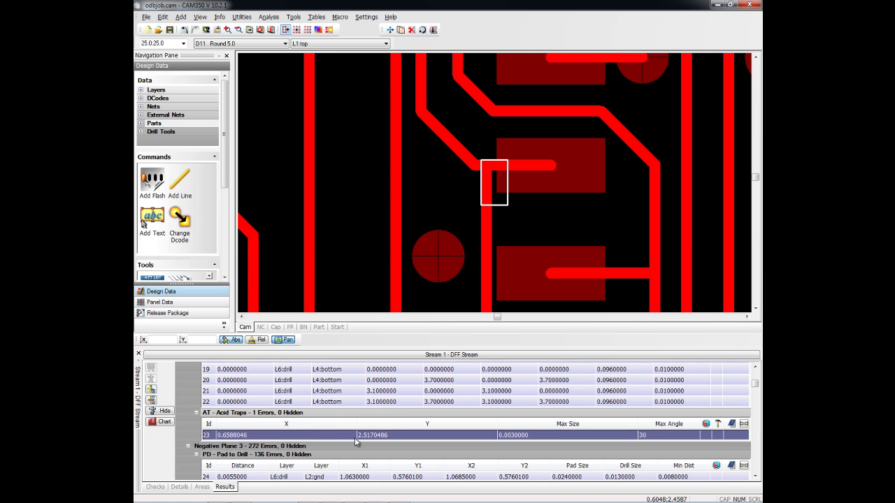
{"action": "scroll", "coordinate": [356, 442], "scroll_direction": "down", "scroll_amount": 1}
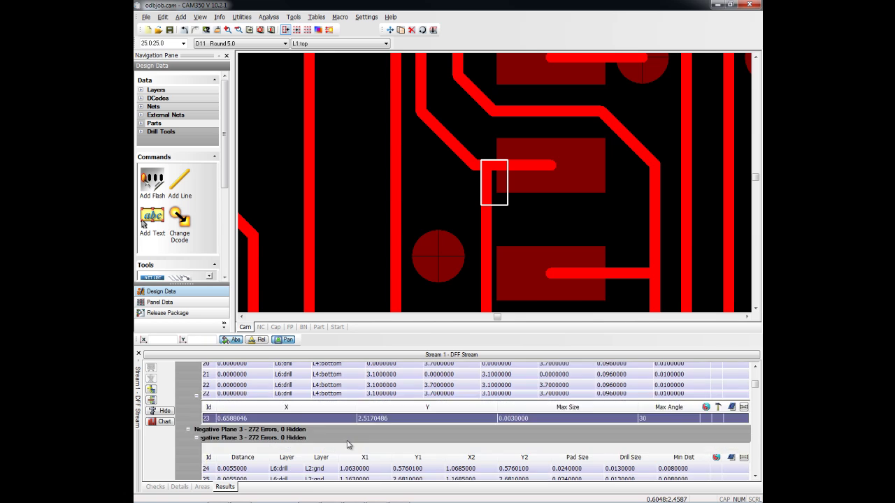
{"action": "left_click", "coordinate": [247, 461]}
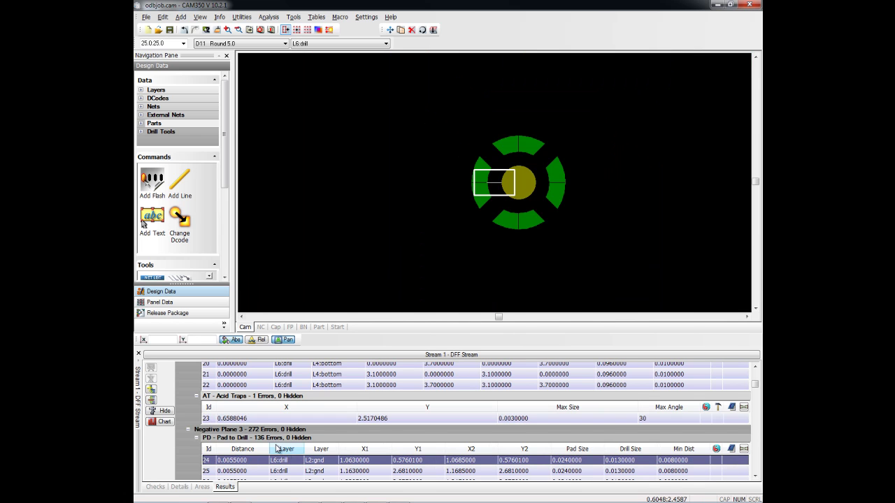
{"action": "left_click", "coordinate": [275, 439]}
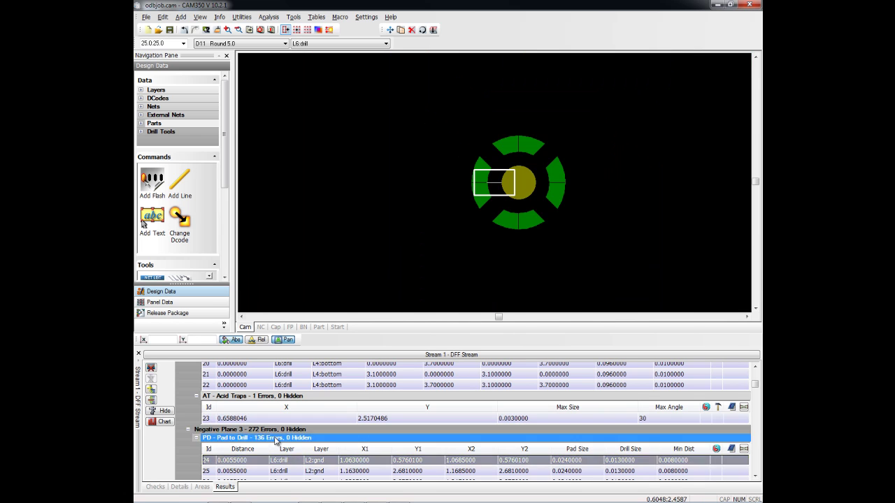
Chart the Pad to Drill errors and delete all 136 selected errors from the chart.
{"action": "left_click", "coordinate": [160, 422]}
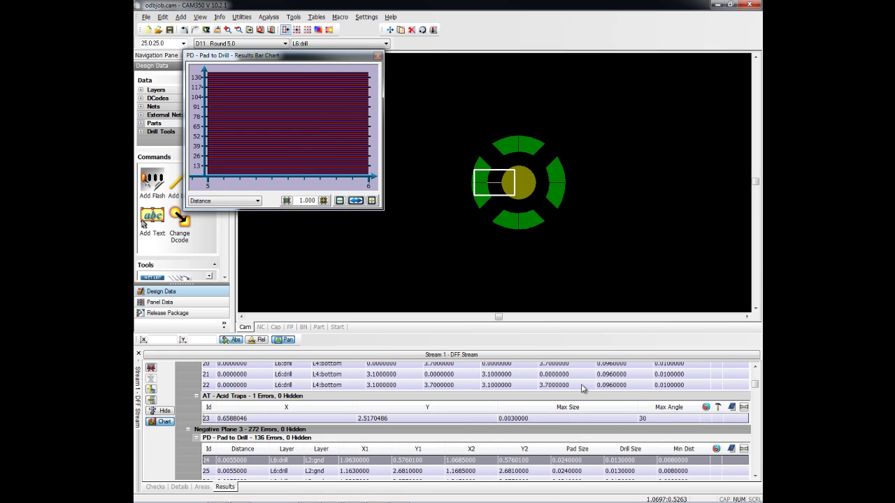
{"action": "left_click", "coordinate": [278, 120]}
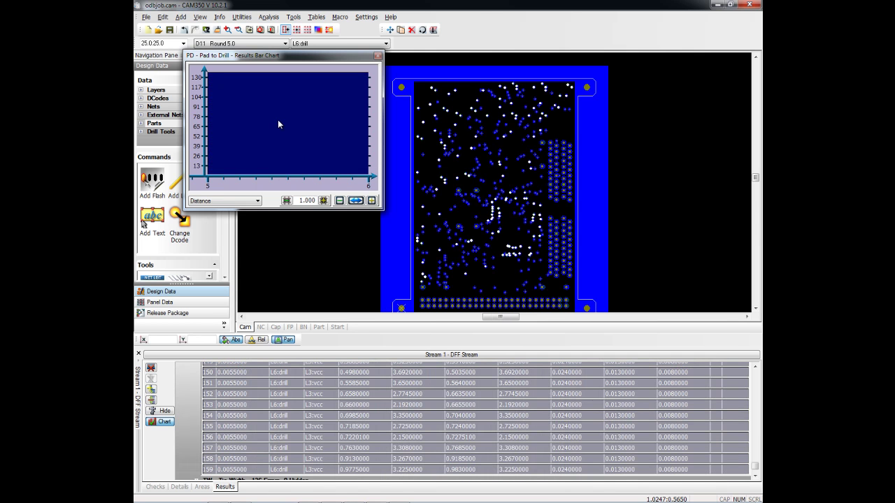
{"action": "right_click", "coordinate": [277, 120]}
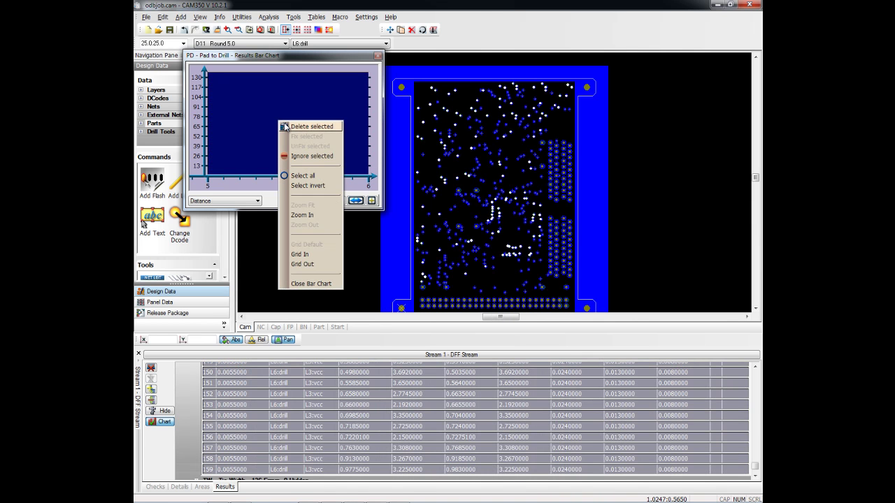
{"action": "left_click", "coordinate": [295, 127]}
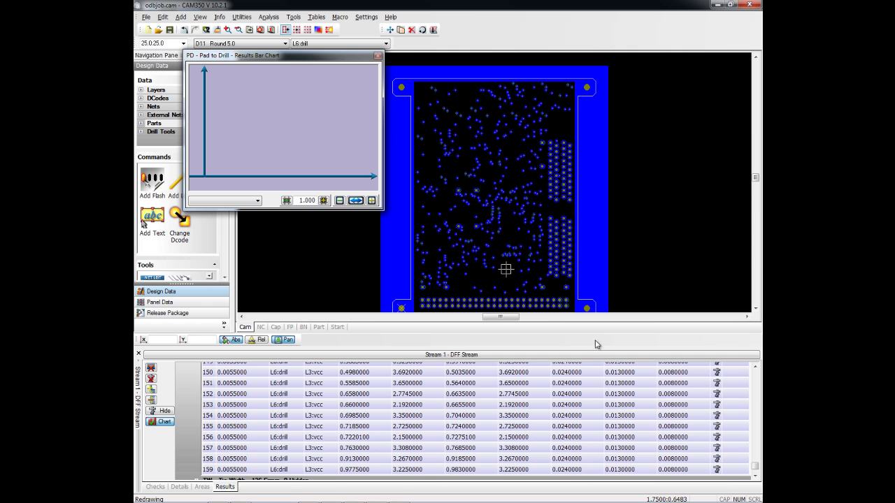
Collapse the PD - Pad to Drill node and close the Results Bar Chart.
{"action": "left_click_drag", "start_coordinate": [755, 466], "coordinate": [756, 372]}
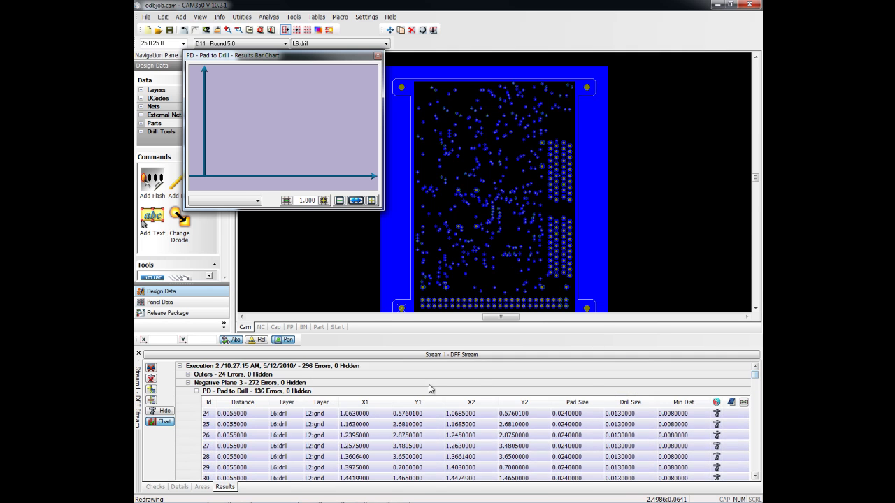
{"action": "left_click", "coordinate": [198, 392]}
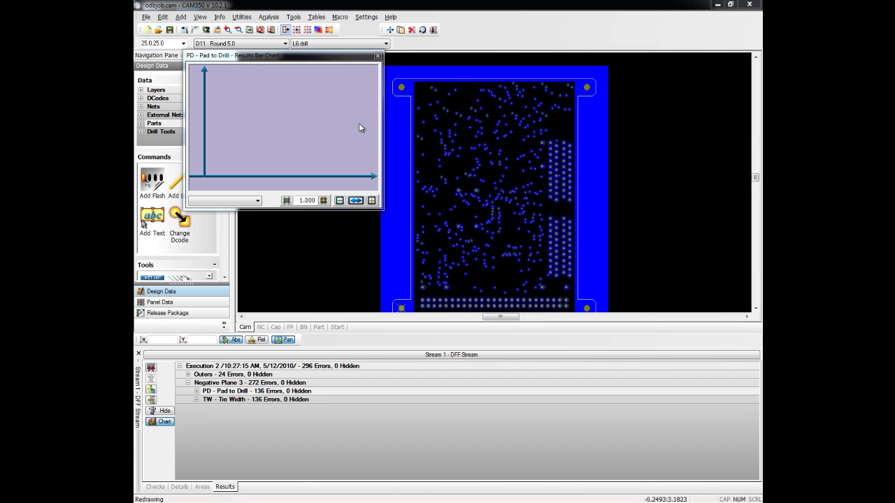
{"action": "left_click", "coordinate": [377, 57]}
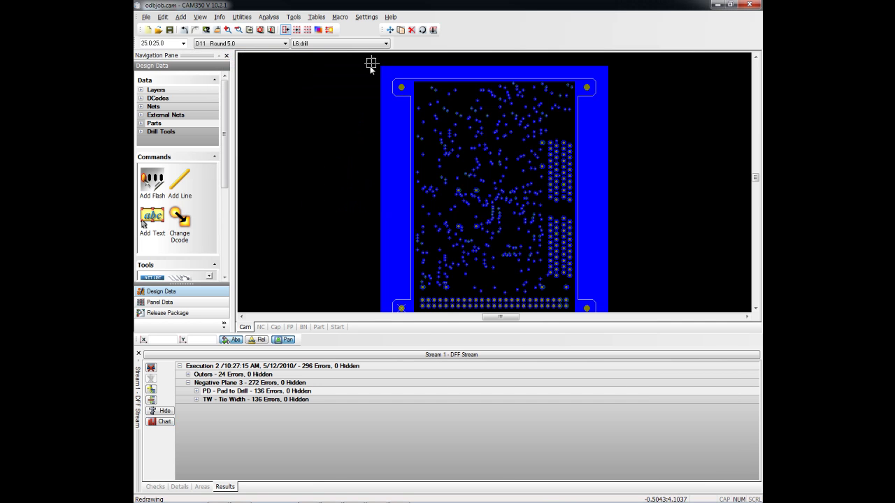
Restore CAM350 to a window and set the Allegro board window beside it.
{"action": "double_click", "coordinate": [451, 9]}
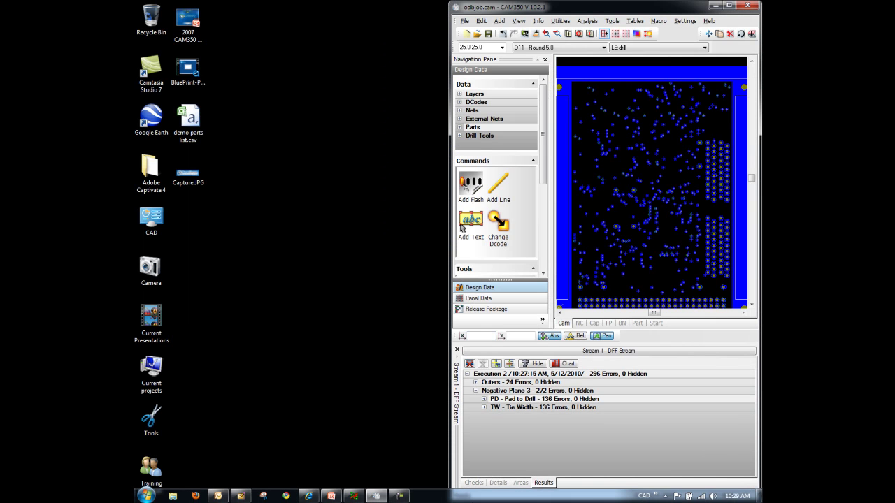
{"action": "left_click", "coordinate": [356, 498]}
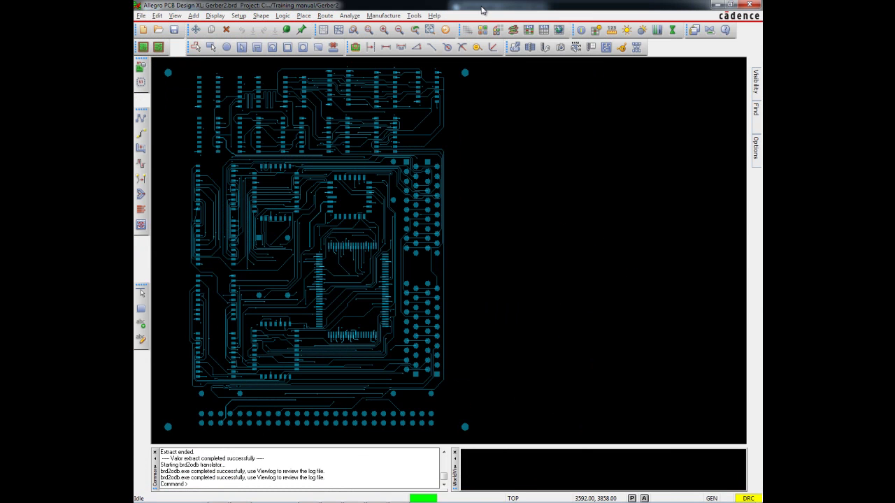
{"action": "double_click", "coordinate": [482, 10]}
{"action": "mouse_move", "coordinate": [438, 172]}
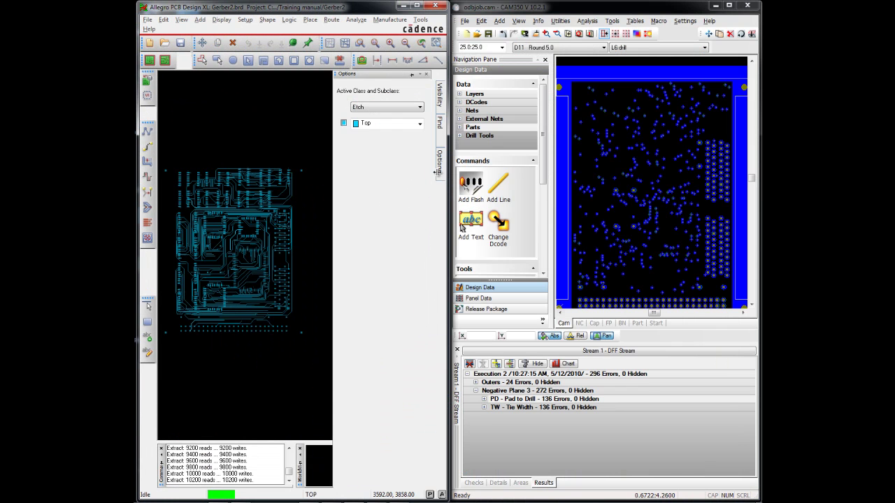
{"action": "left_click", "coordinate": [612, 21]}
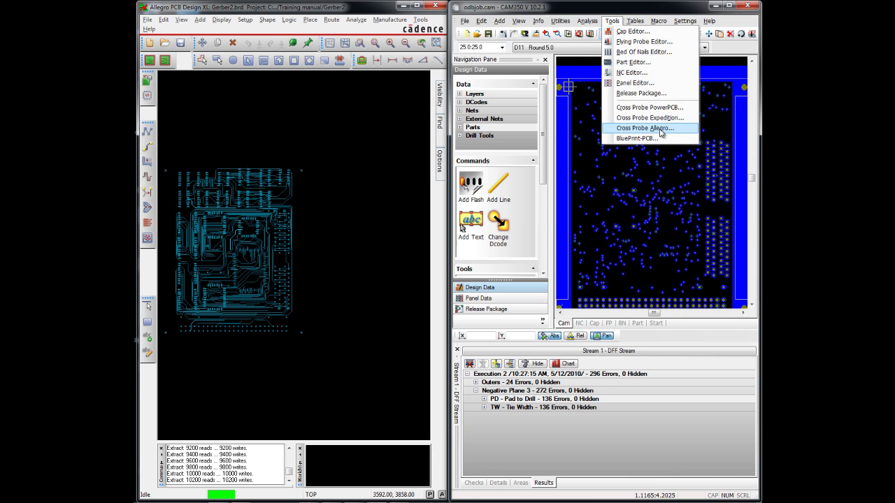
Connect Cross Probe Allegro with Synchronize Layer Visibility on, then display only layer 1:top.
{"action": "left_click", "coordinate": [660, 129]}
{"action": "left_click", "coordinate": [553, 189]}
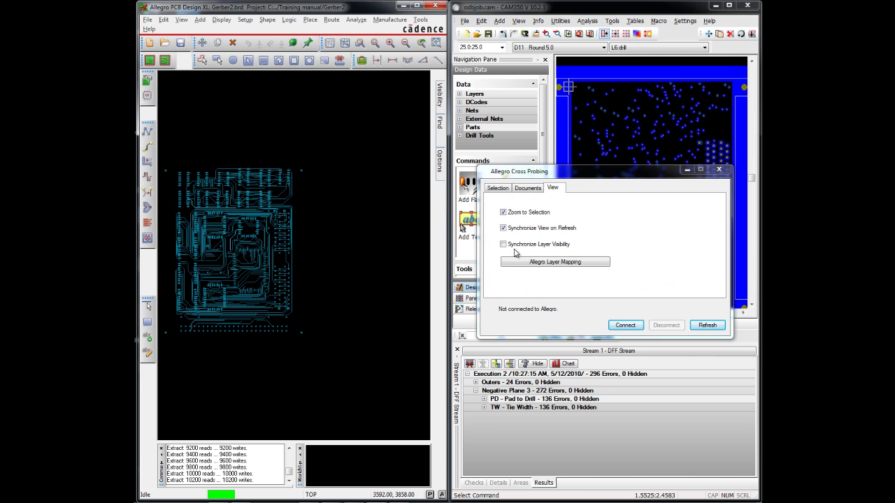
{"action": "left_click", "coordinate": [504, 244]}
{"action": "left_click", "coordinate": [625, 326]}
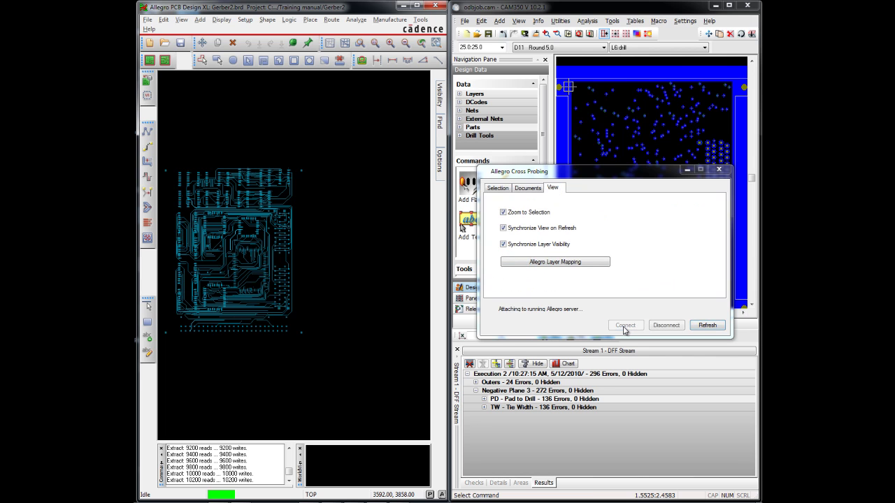
{"action": "left_click", "coordinate": [688, 171]}
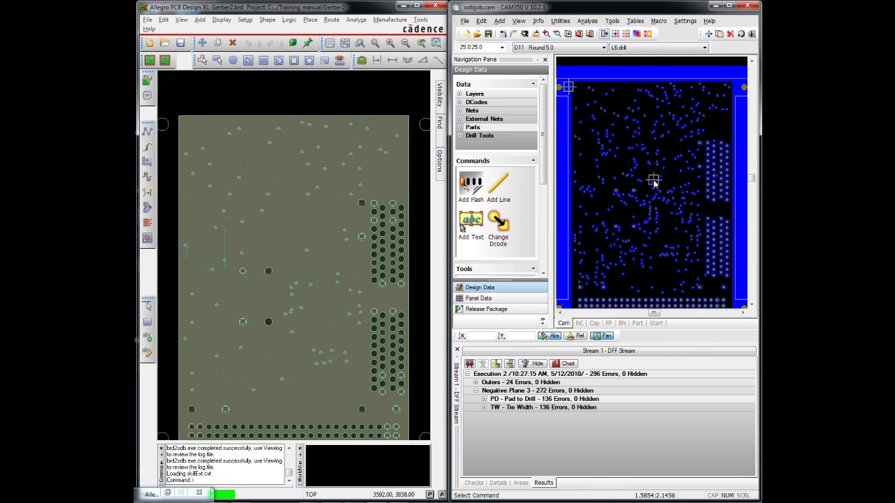
{"action": "left_click", "coordinate": [460, 94]}
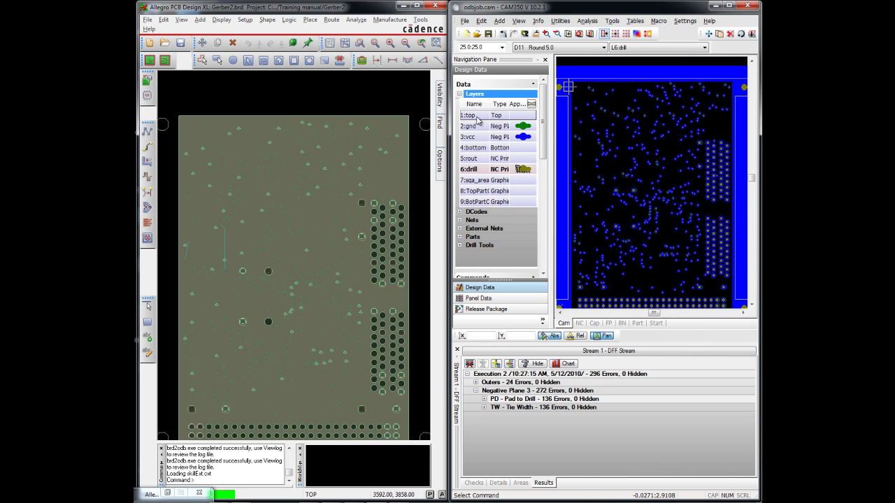
{"action": "left_click", "coordinate": [467, 115]}
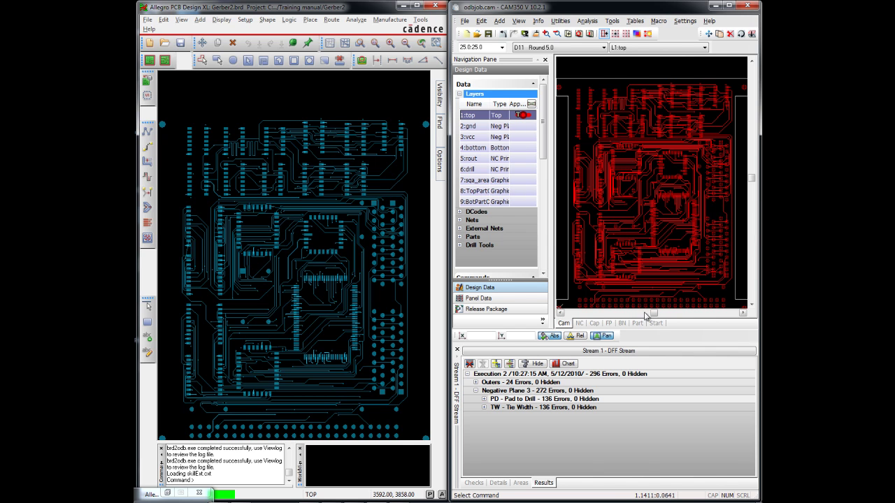
Expand Outers and cross-probe the first Track to Track error and Track to Pad error 4.
{"action": "left_click", "coordinate": [476, 383]}
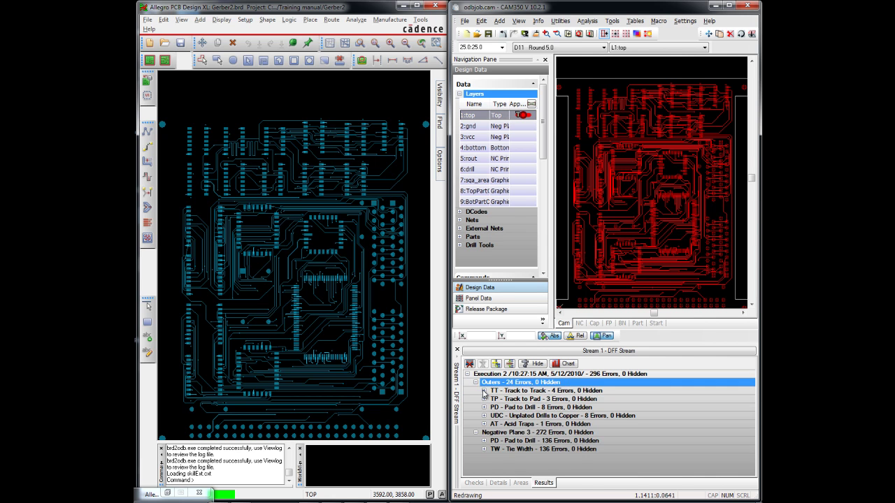
{"action": "left_click", "coordinate": [484, 391]}
{"action": "left_click", "coordinate": [519, 415]}
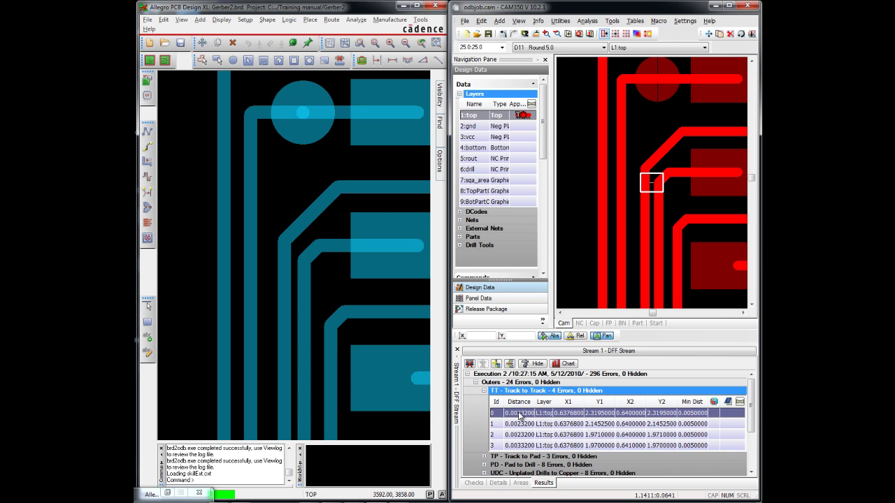
{"action": "left_click", "coordinate": [484, 391]}
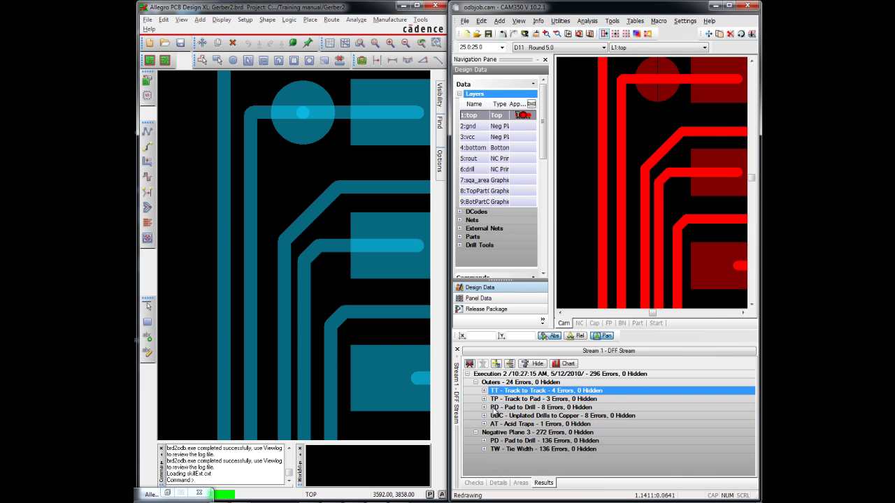
{"action": "left_click", "coordinate": [484, 399]}
{"action": "left_click", "coordinate": [519, 422]}
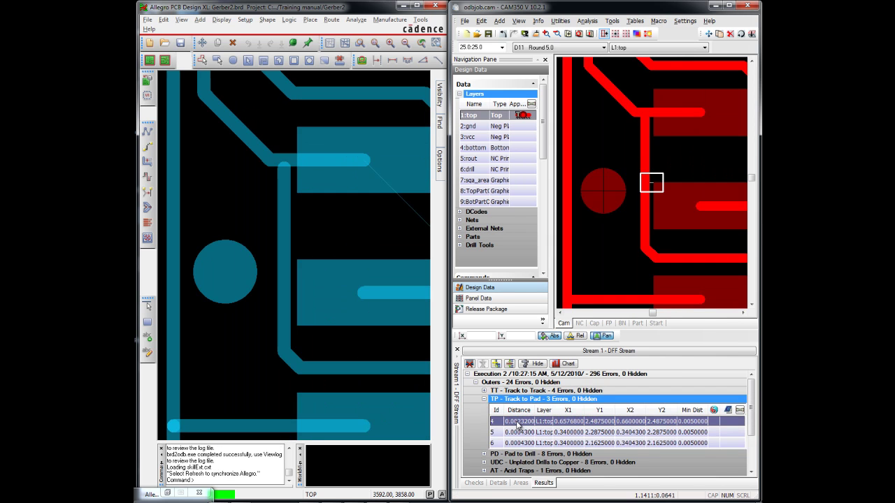
Cross-probe Acid Trap error 23 and Tie Width error 160 on the gnd layer.
{"action": "left_click", "coordinate": [483, 399]}
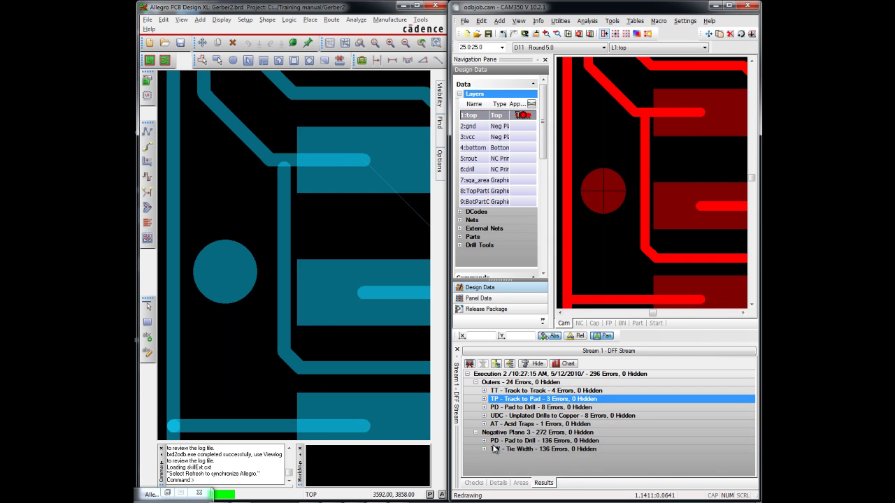
{"action": "left_click", "coordinate": [484, 425]}
{"action": "left_click", "coordinate": [512, 447]}
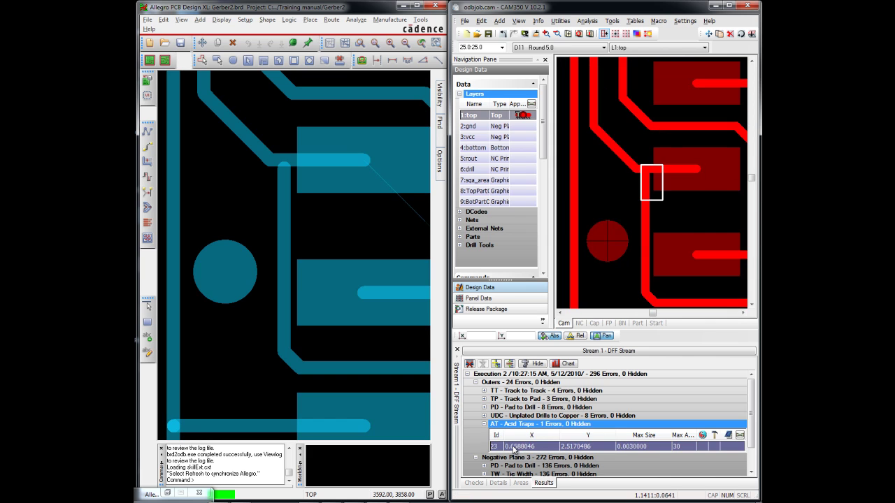
{"action": "left_click", "coordinate": [484, 424]}
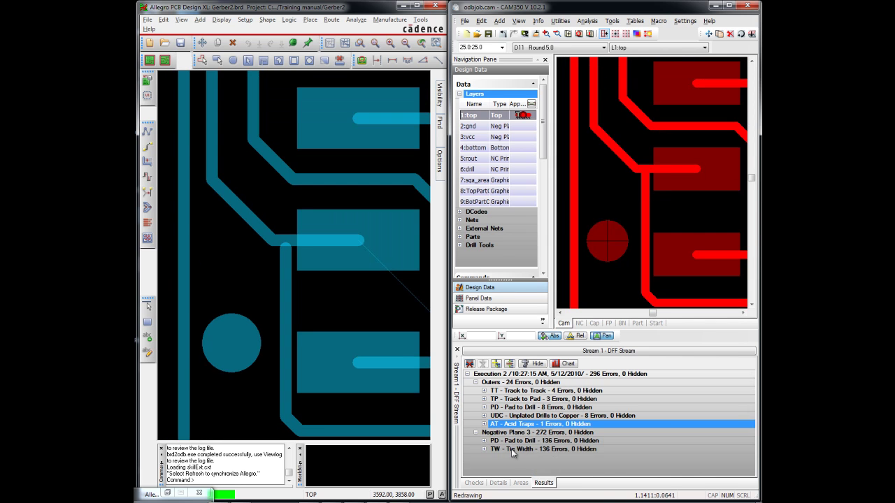
{"action": "left_click", "coordinate": [484, 450]}
{"action": "left_click", "coordinate": [517, 471]}
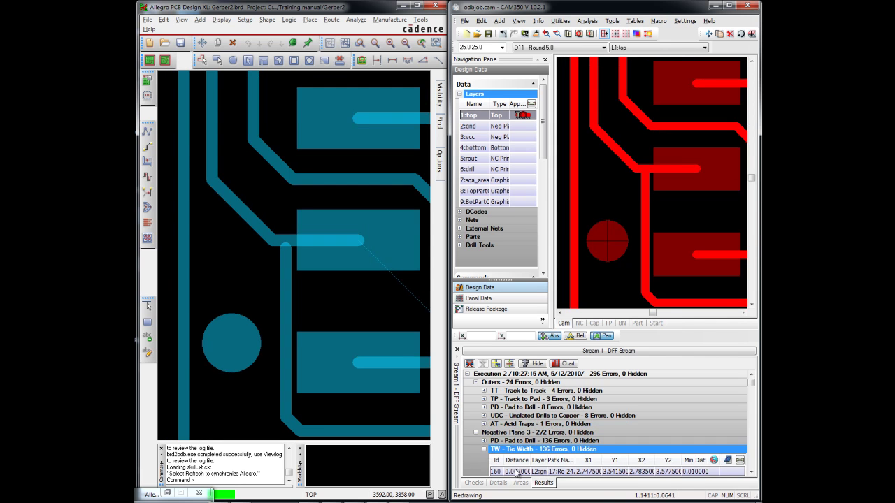